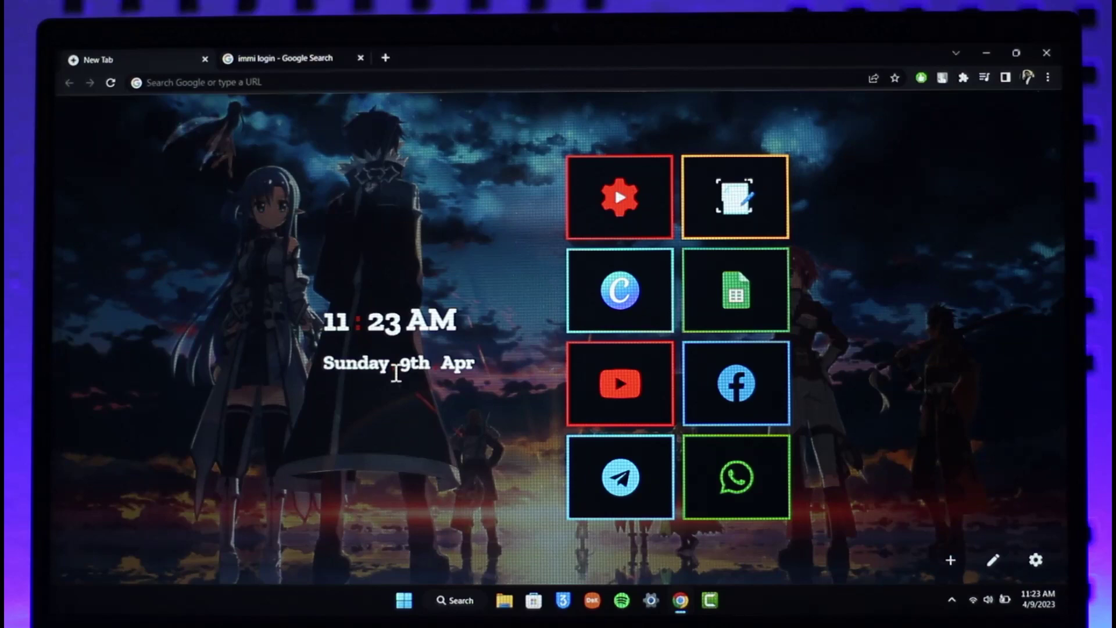
Step: Close the empty new tab and open the 'ImmiAccount - Department of Home Affairs' search result
click(281, 57)
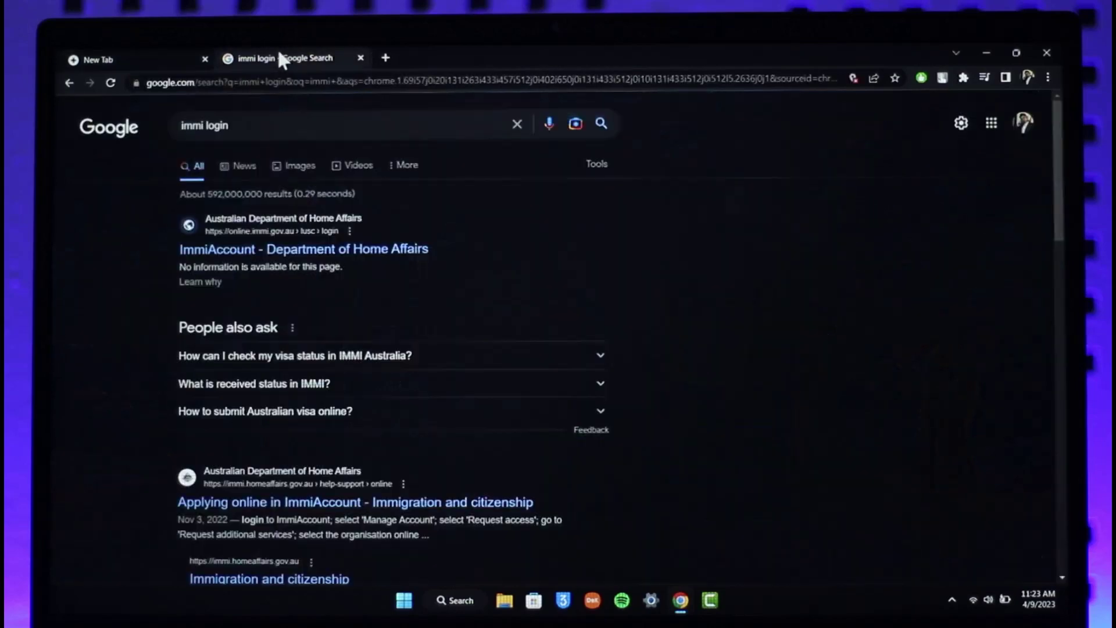
click(209, 62)
click(285, 48)
click(206, 58)
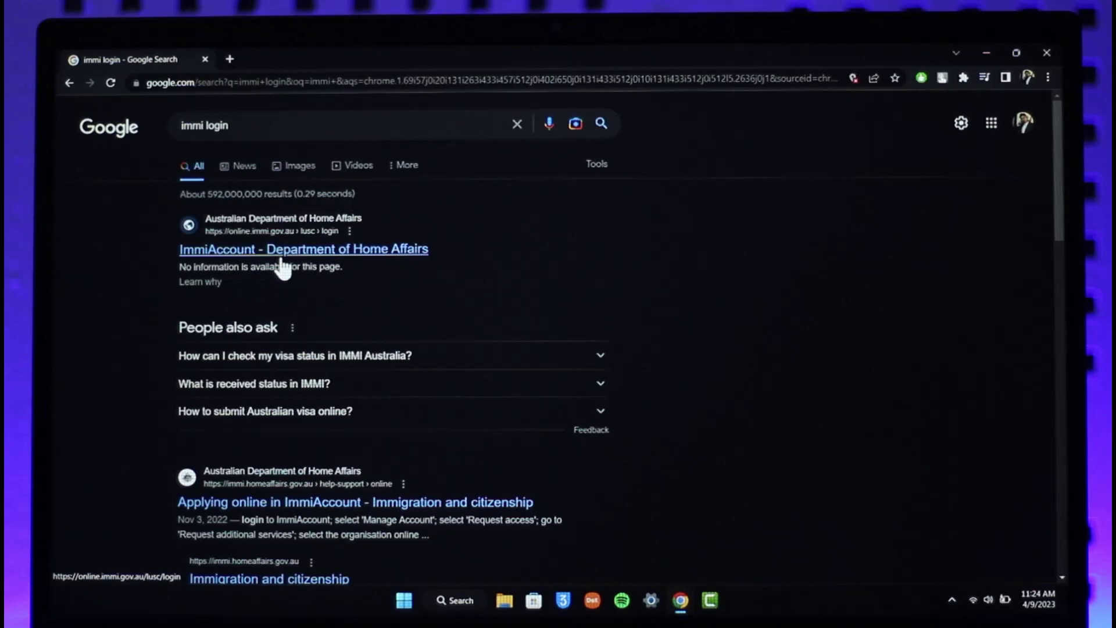
scroll(529, 506, down, 2)
scroll(639, 452, down, 1)
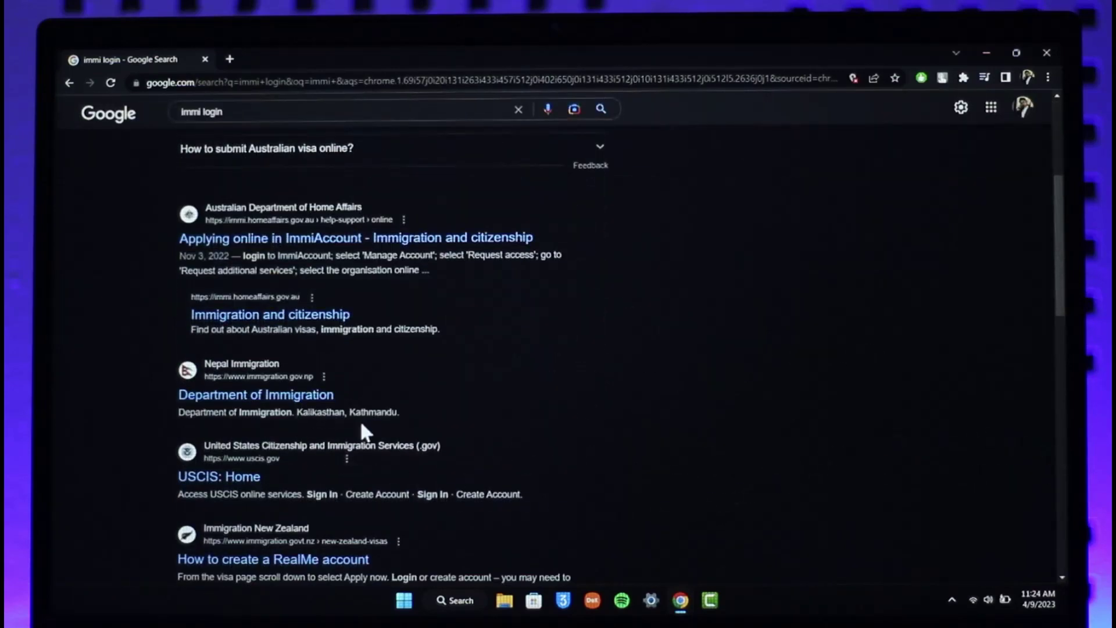
scroll(367, 428, up, 2)
scroll(566, 420, up, 1)
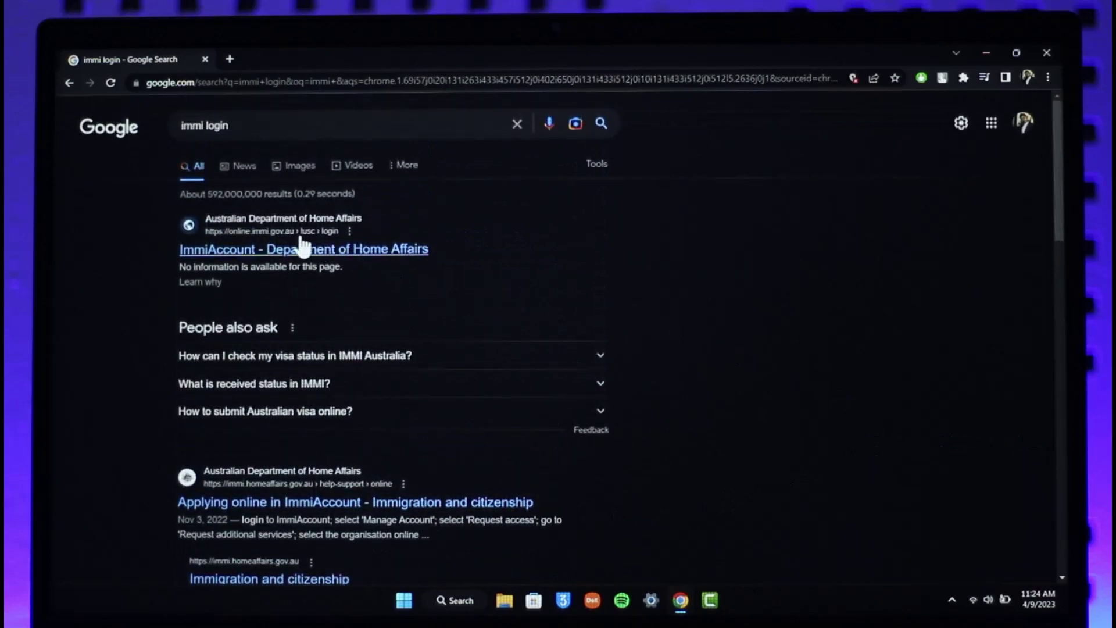
scroll(567, 266, down, 4)
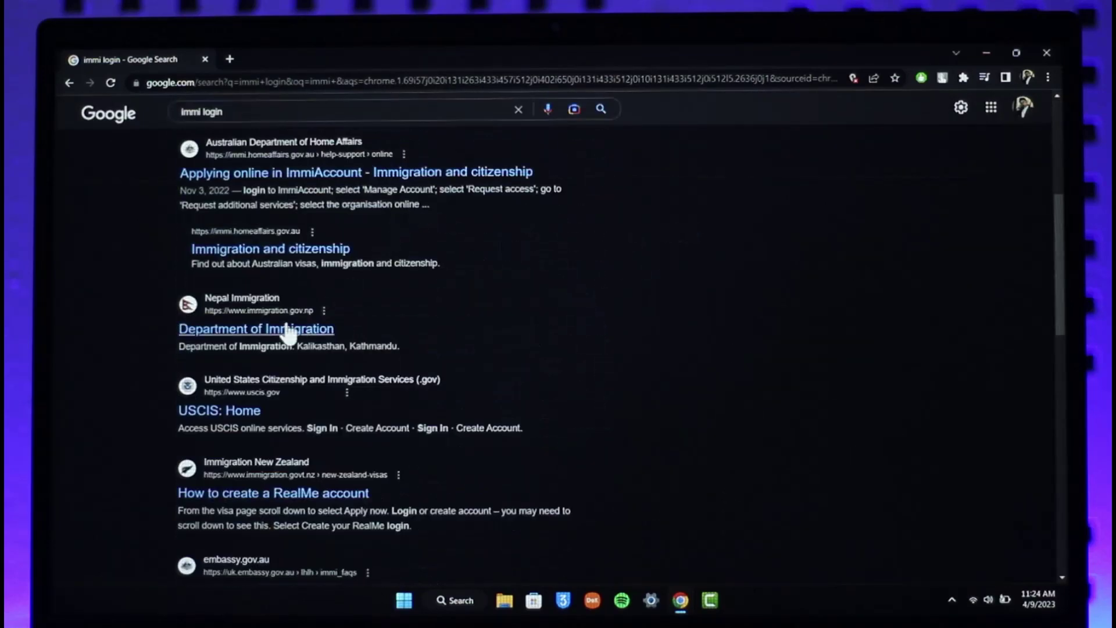
scroll(262, 424, up, 4)
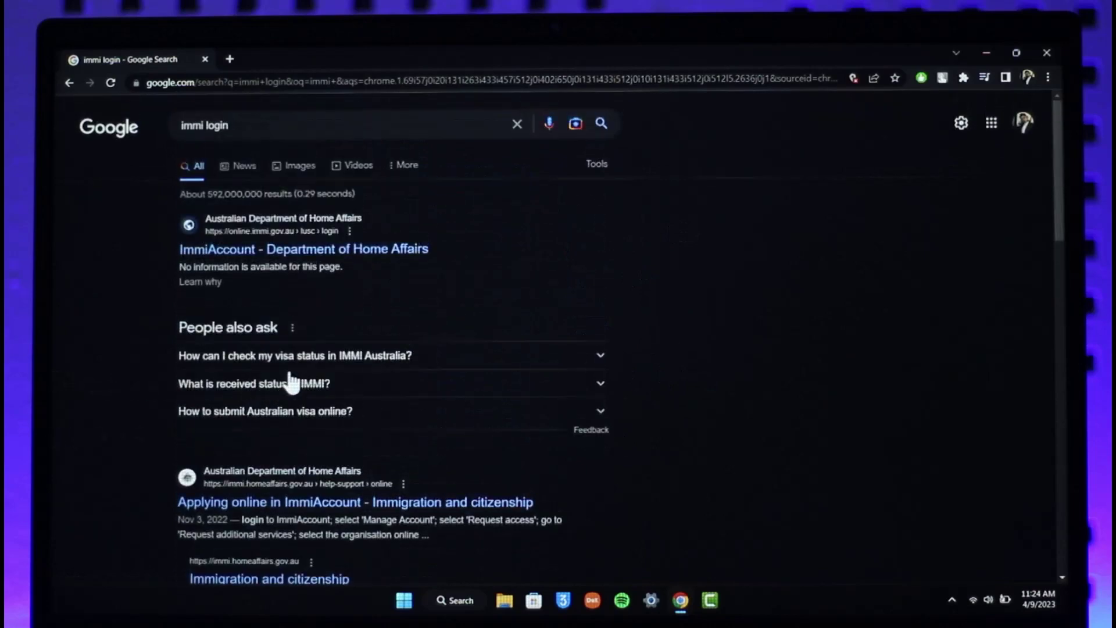
click(274, 266)
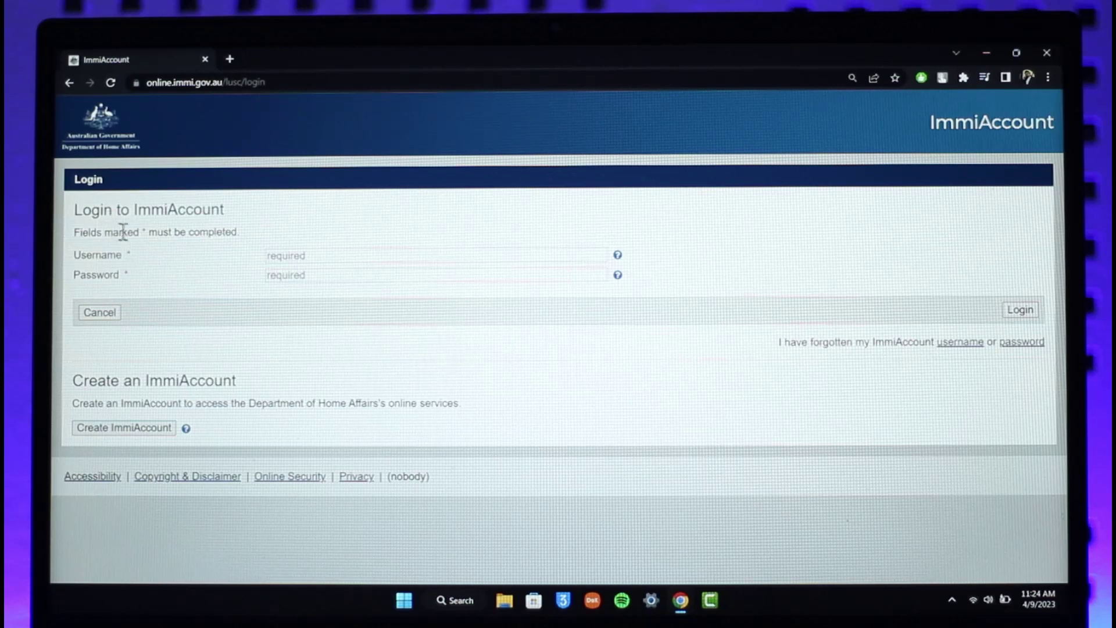
Step: Fill the Username field from the saved autofill entry, then select the Password field
click(311, 255)
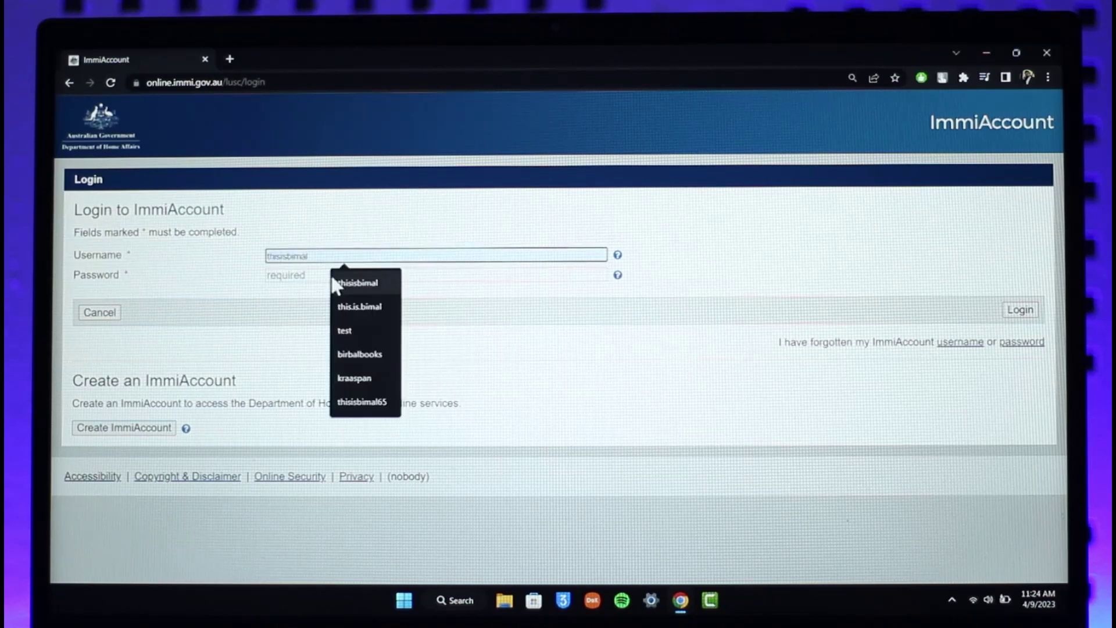
click(333, 280)
click(316, 275)
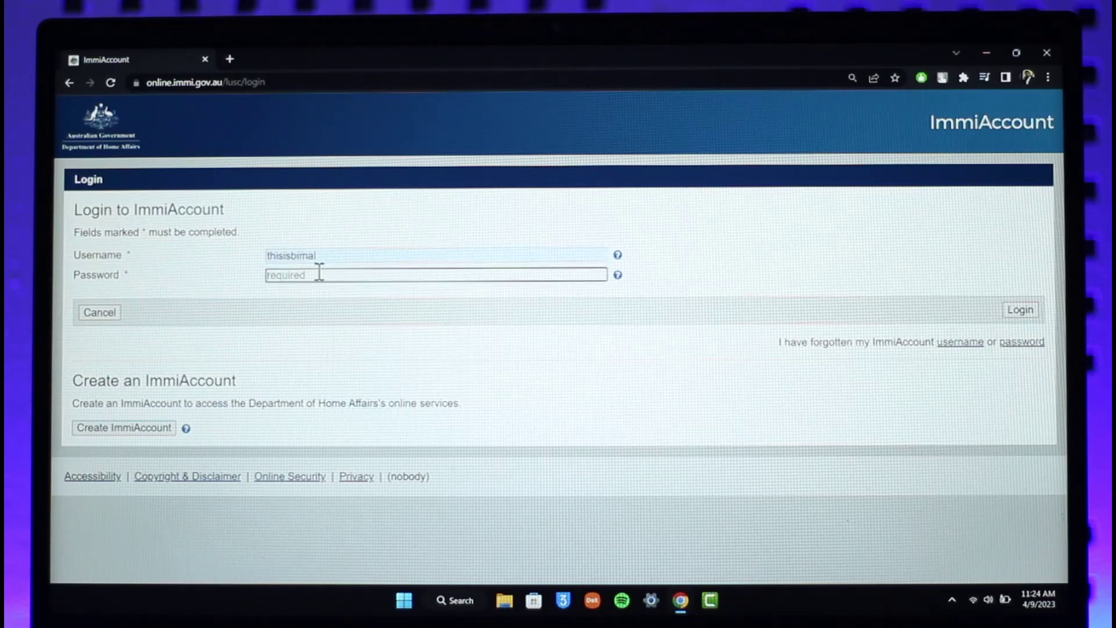
text(********)
text(*)
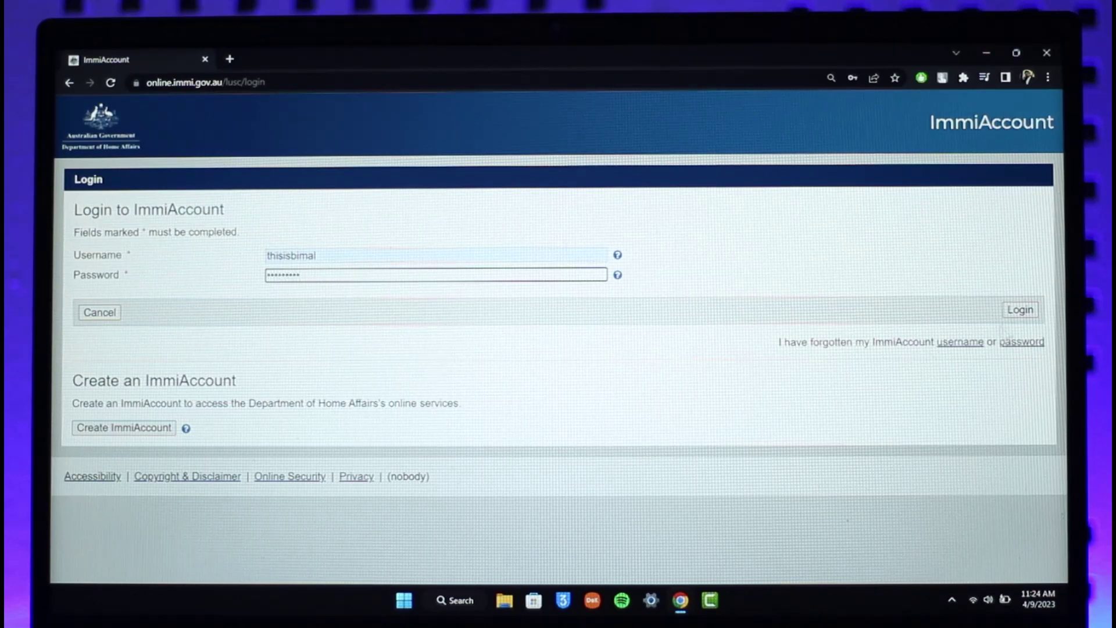